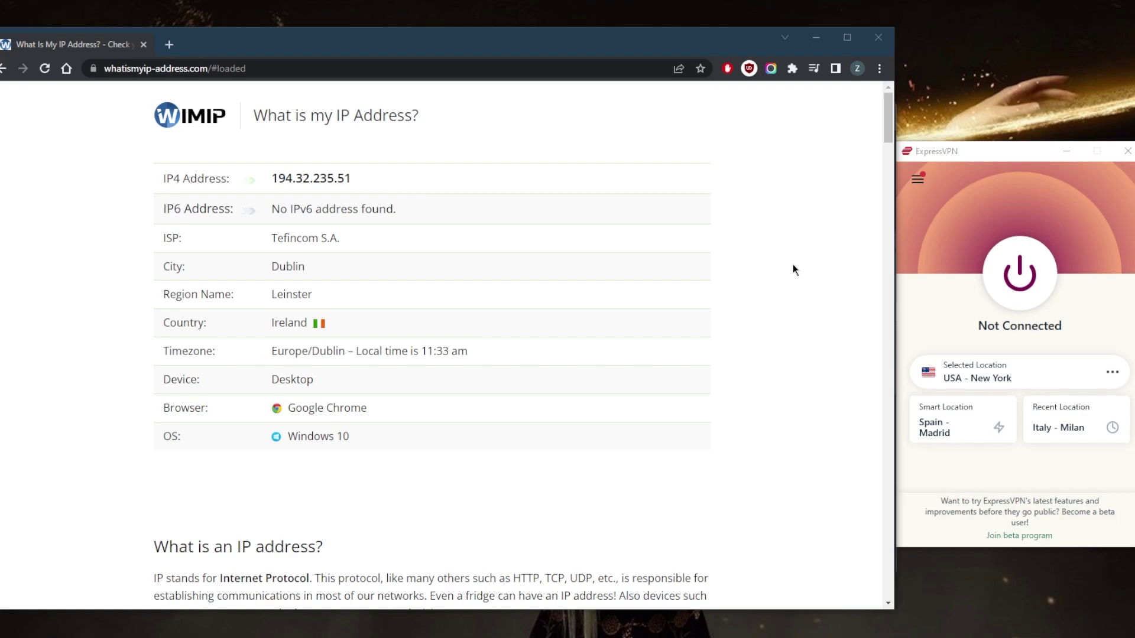
Bring the NordVPN map window up over the Chrome IP checker page.
left_click(840, 282)
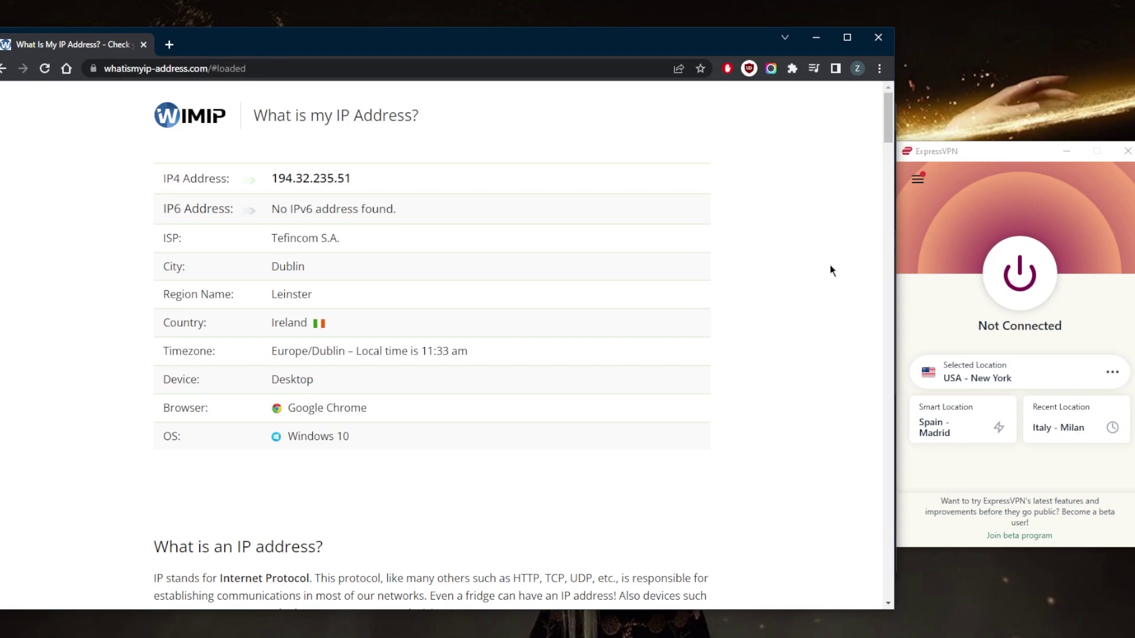
left_click(919, 230)
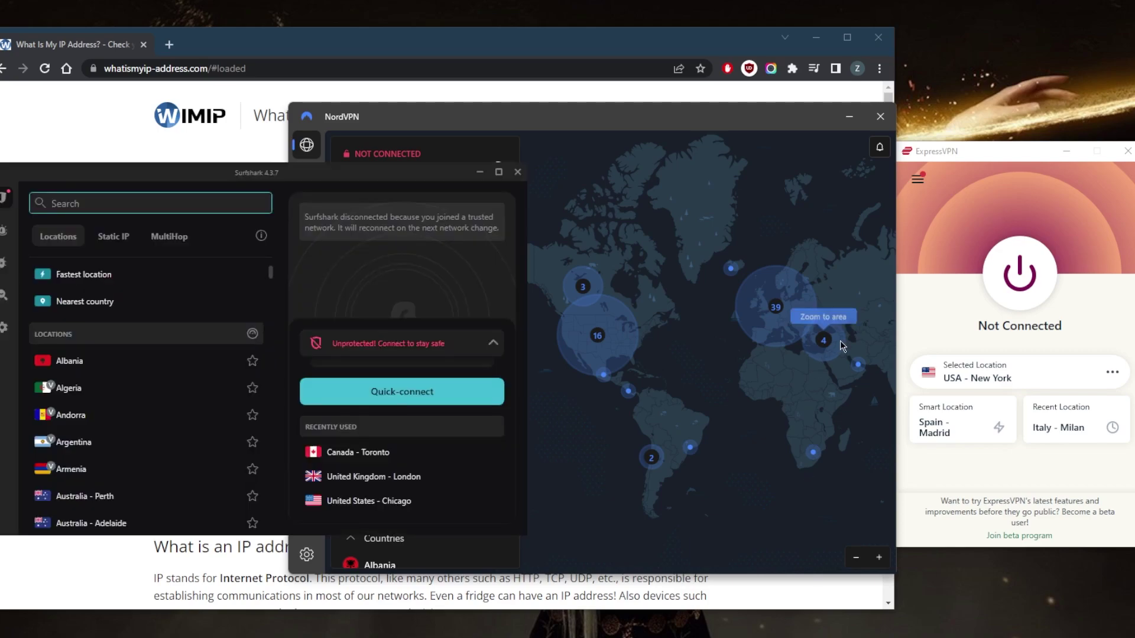
Browse ExpressVPN's All Locations list down to Americas > United States cities.
left_click(920, 181)
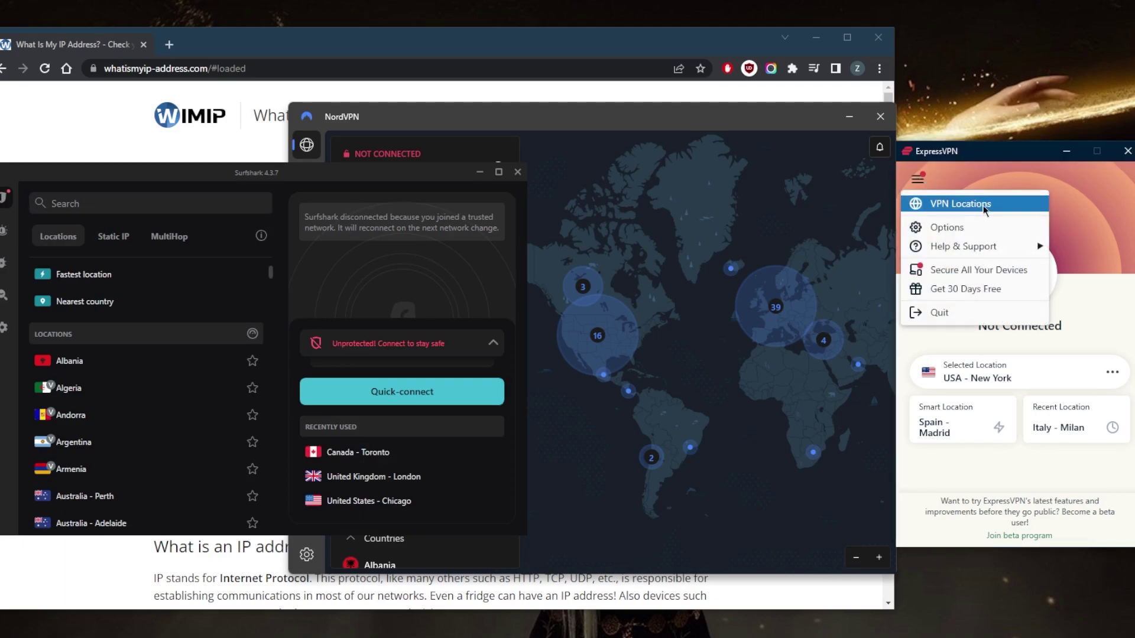
left_click(948, 199)
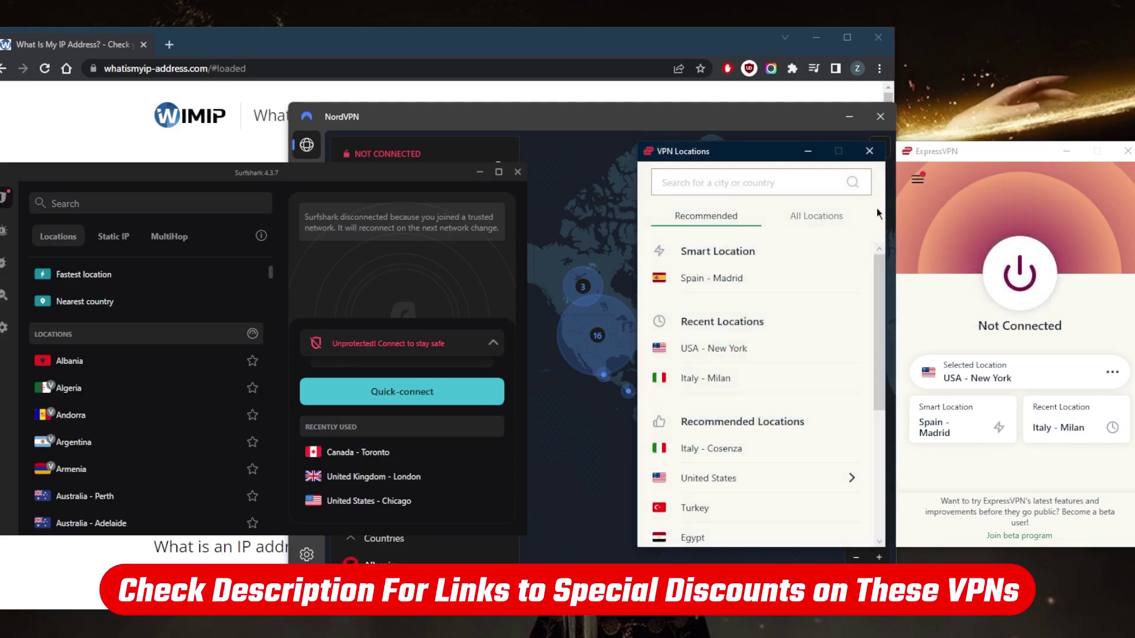
left_click(807, 217)
left_click(863, 282)
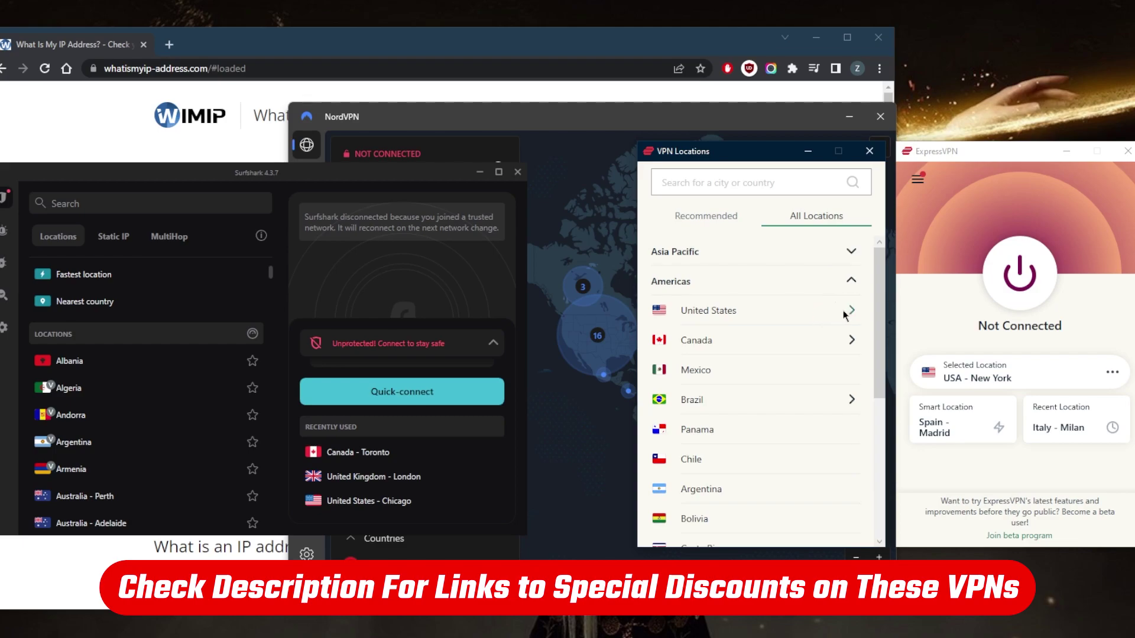
left_click(850, 310)
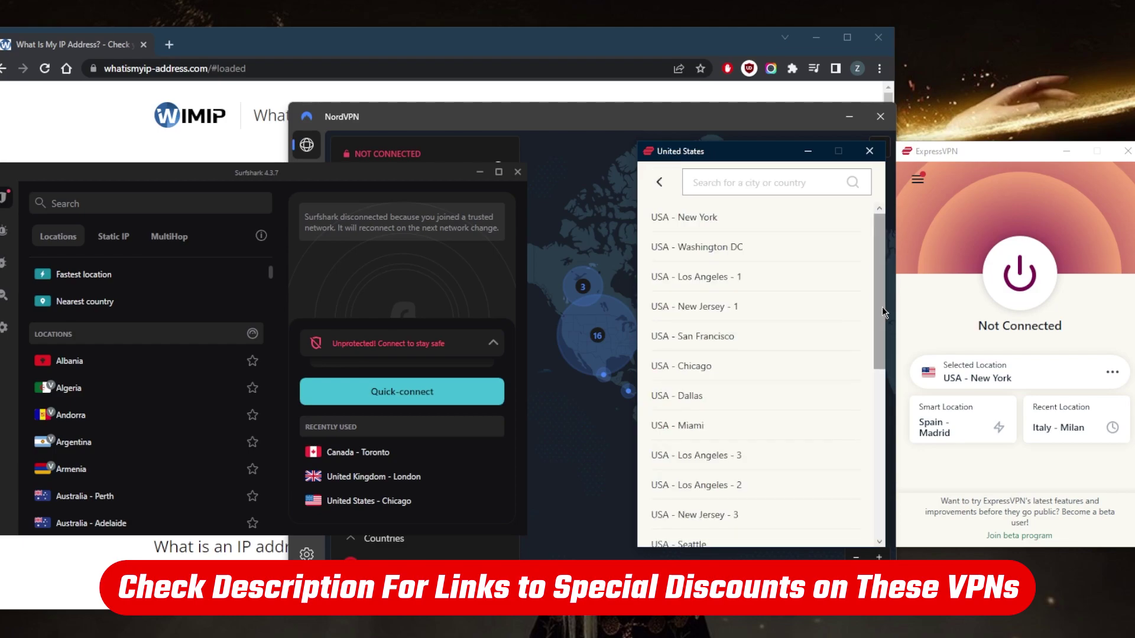
mouse_move(883, 307)
left_mouse_down()
mouse_move(879, 345)
mouse_move(883, 299)
left_mouse_up()
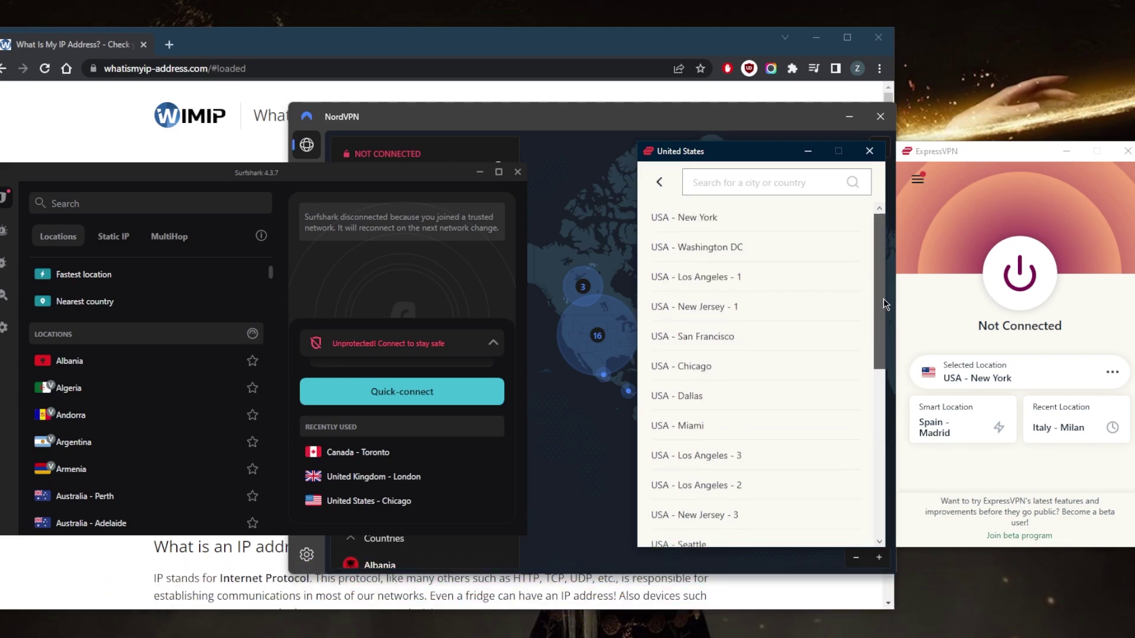
Connect to the USA - Dallas server and return to the IP checker page.
left_click(693, 398)
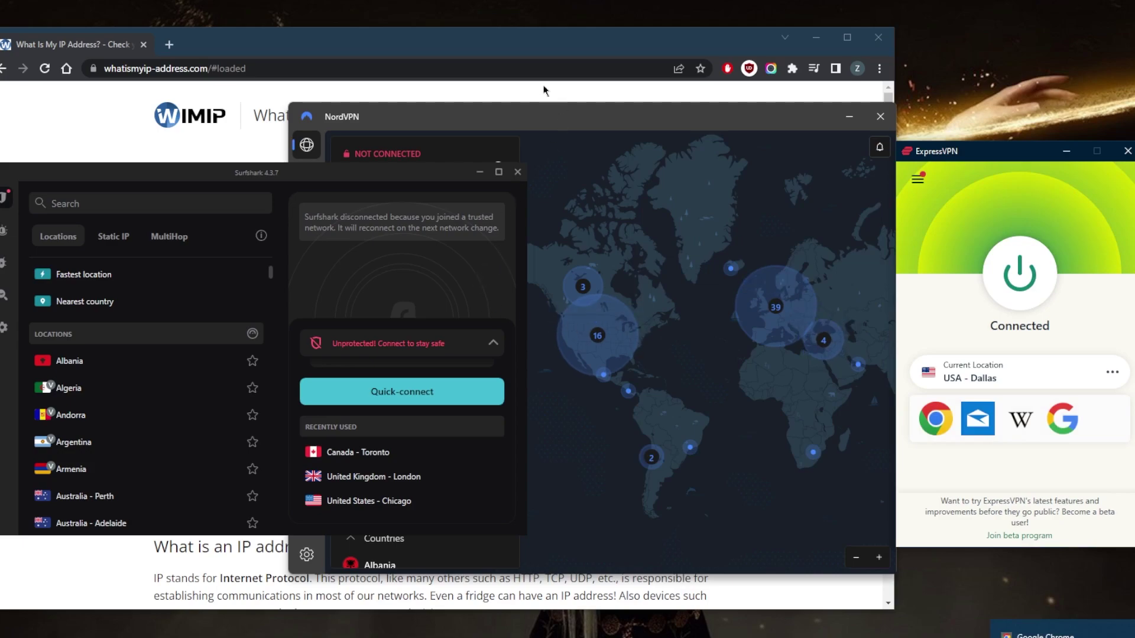
left_click(436, 47)
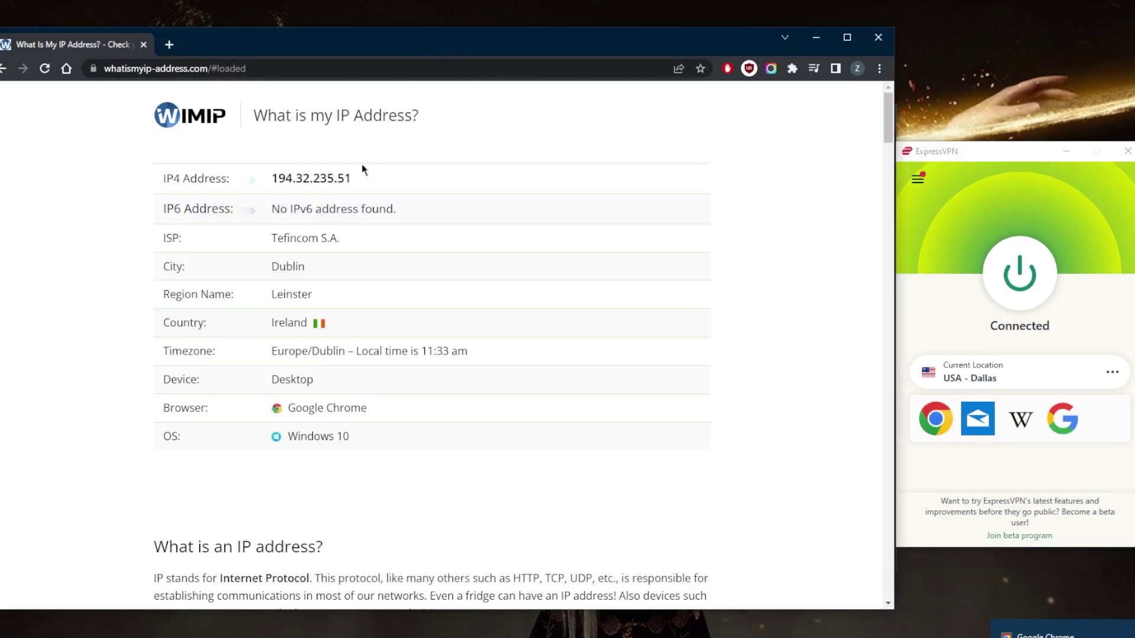
Reload the IP checker page to confirm a Dallas, Texas address.
left_click(46, 69)
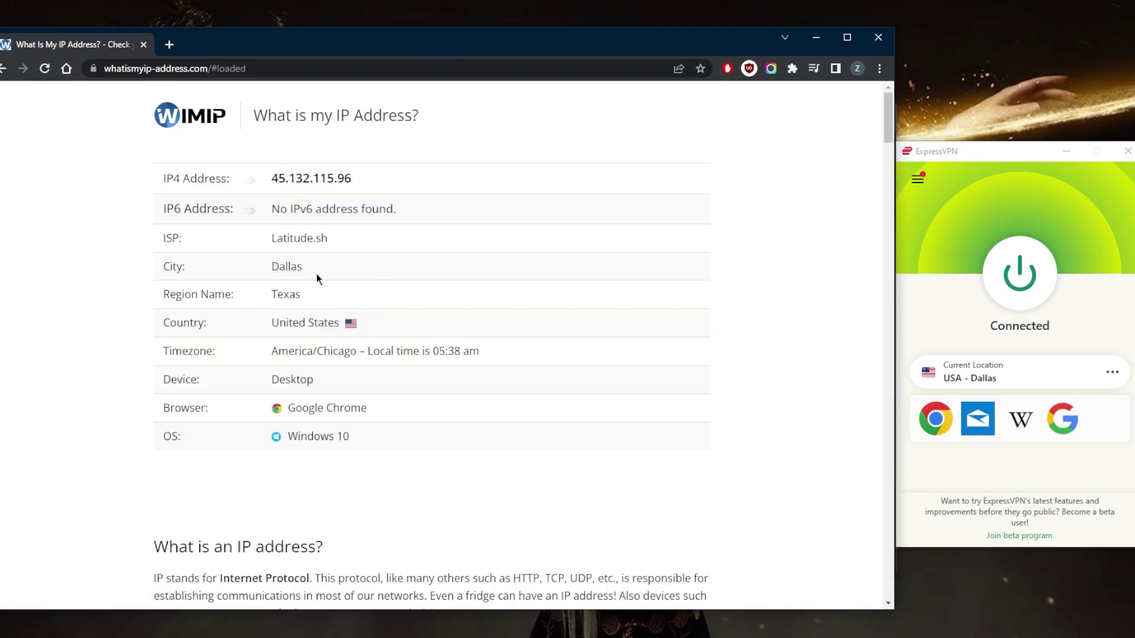
left_click(913, 297)
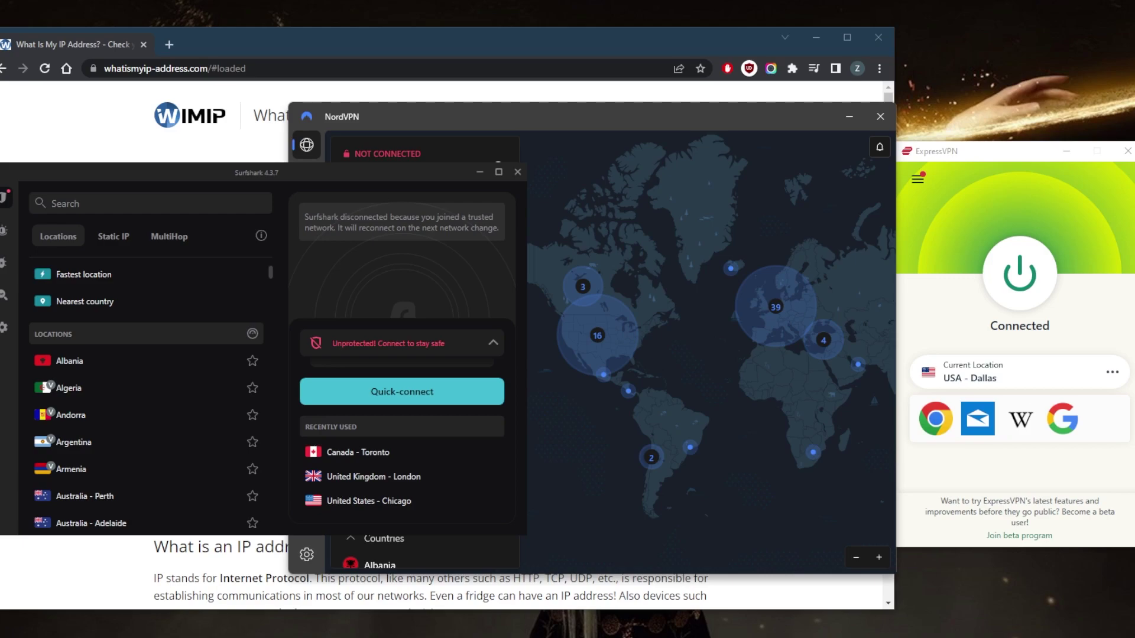
left_click(752, 375)
left_click(262, 184)
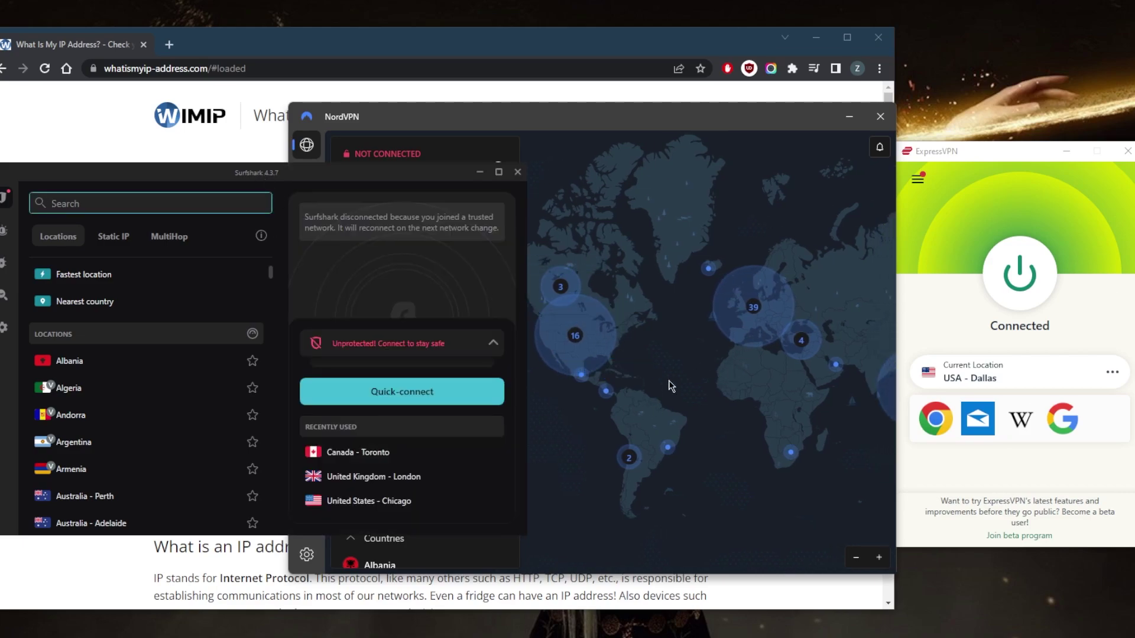